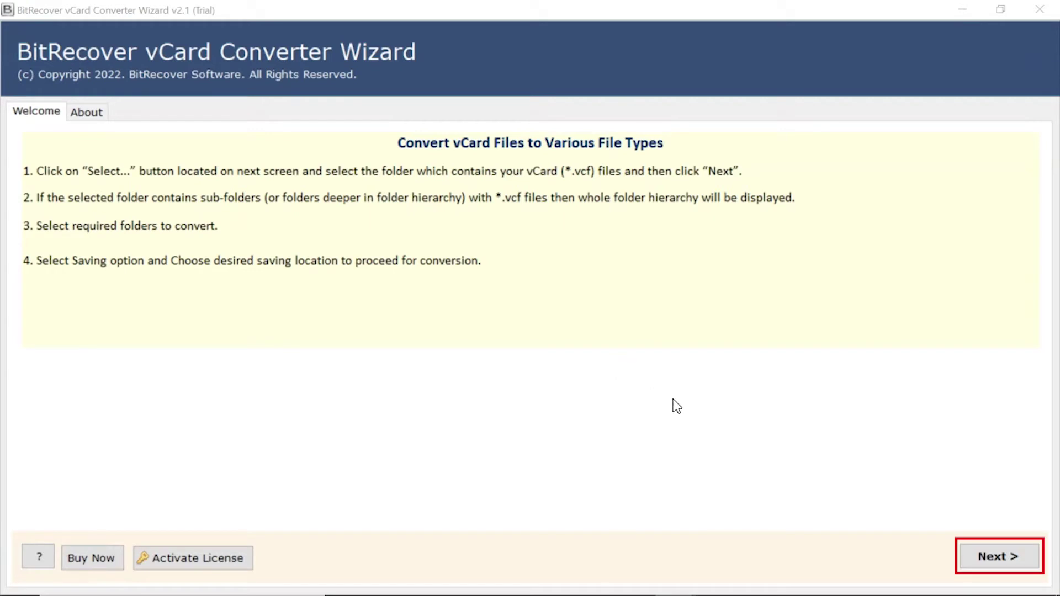
Step: Continue past the Welcome page to the vCard file-selection step
click(987, 563)
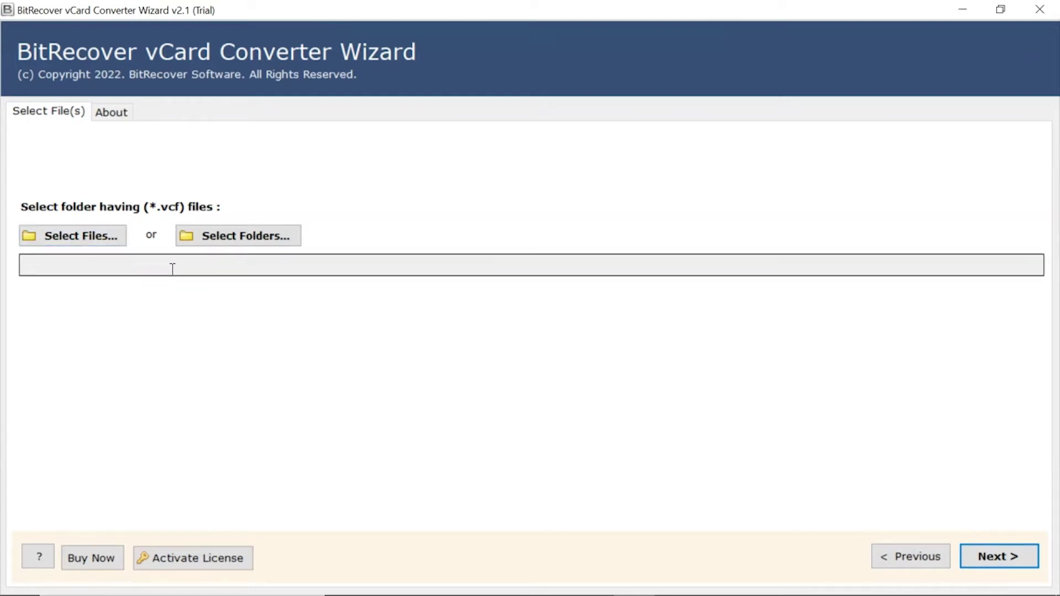
Step: Load the vCARD DATA folder as the source and continue to its vcf file list
click(250, 248)
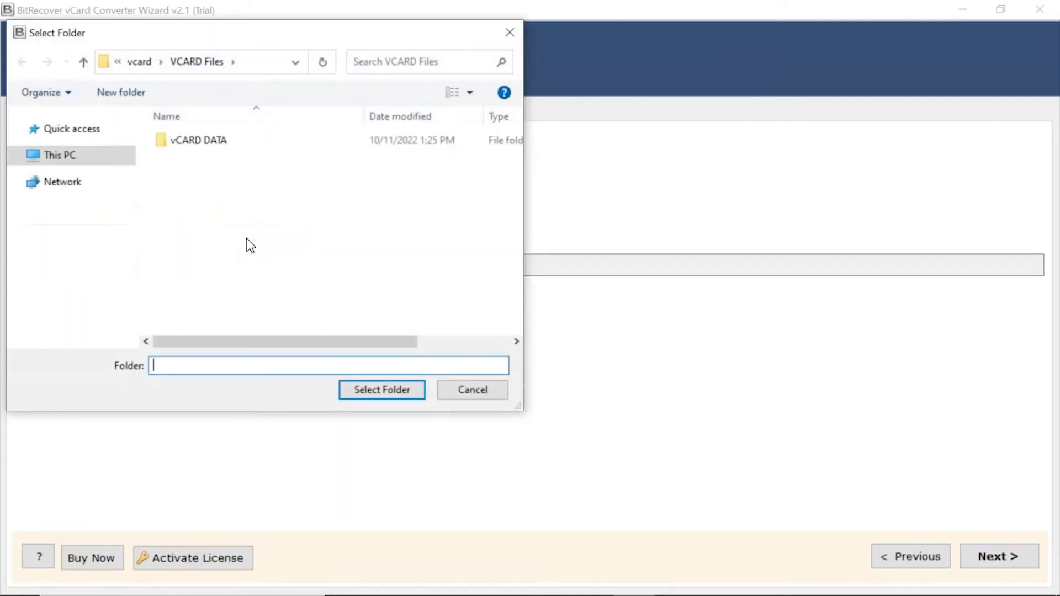
click(193, 137)
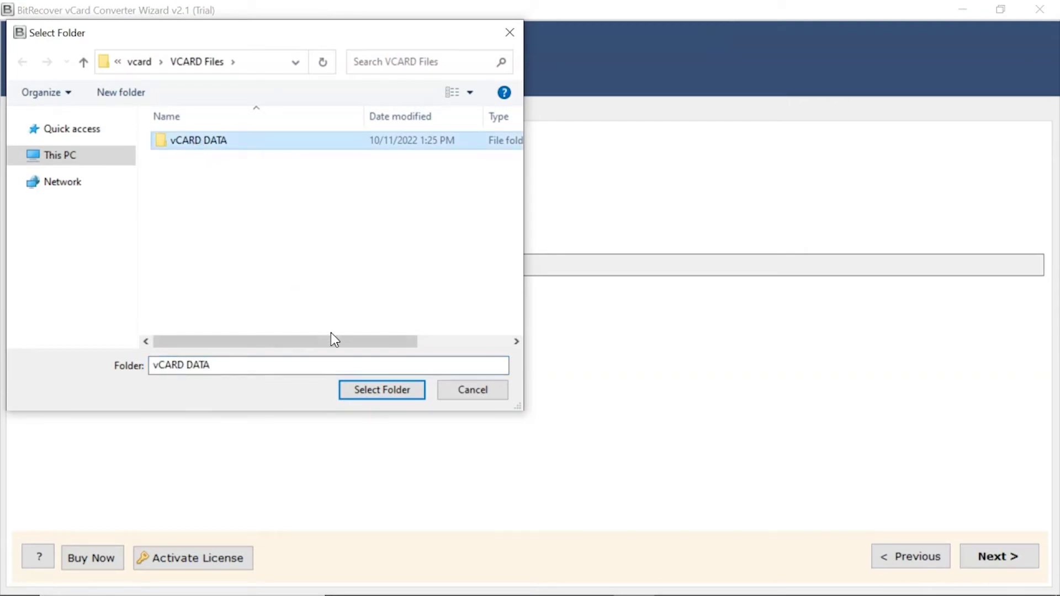
click(378, 391)
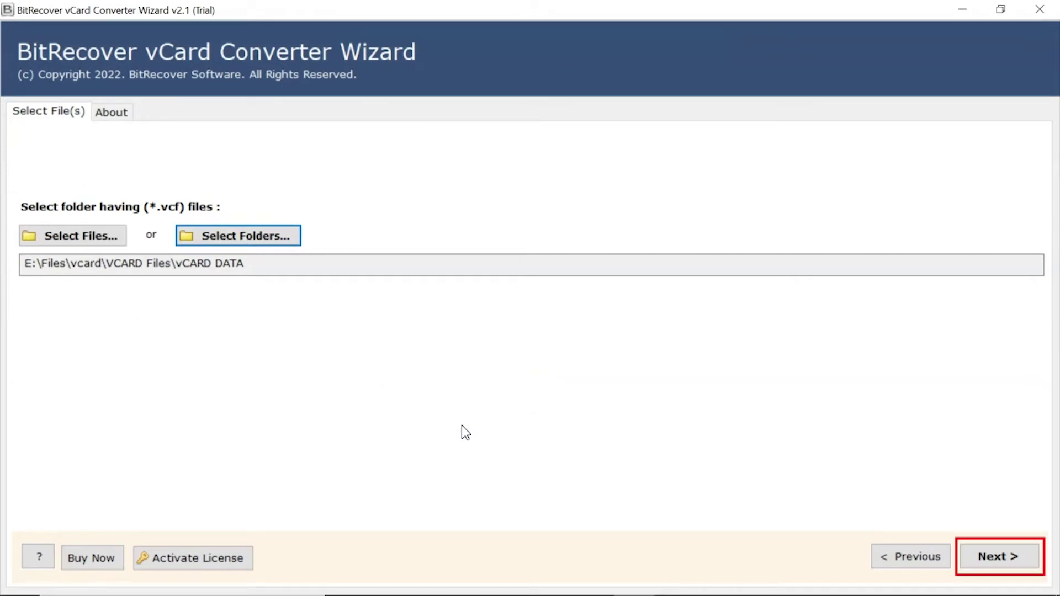
click(1002, 556)
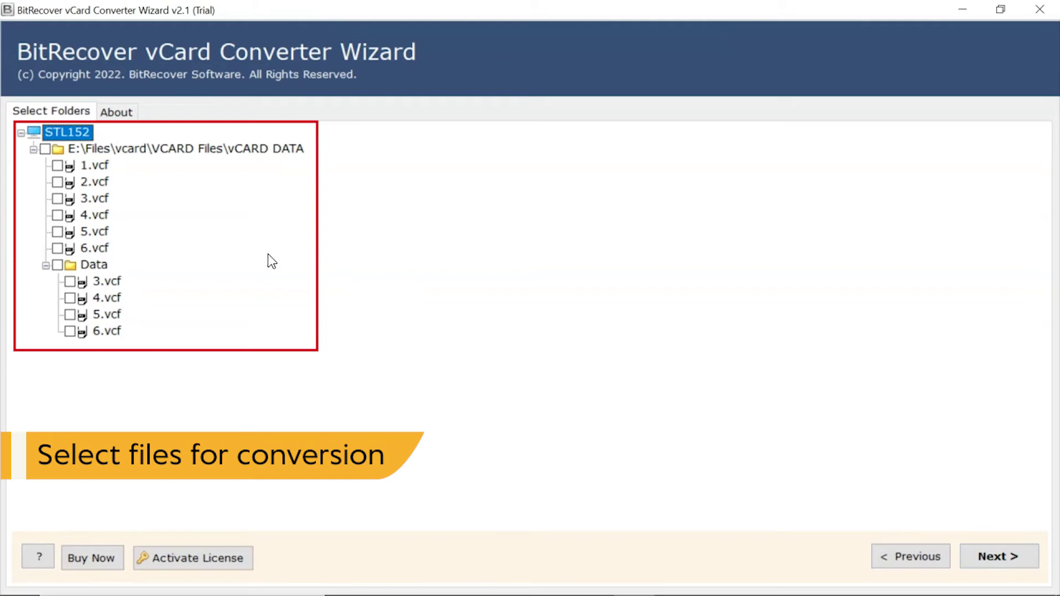
Step: Check the vCARD DATA folder to include all vcf files and the Data subfolder, then continue
click(45, 148)
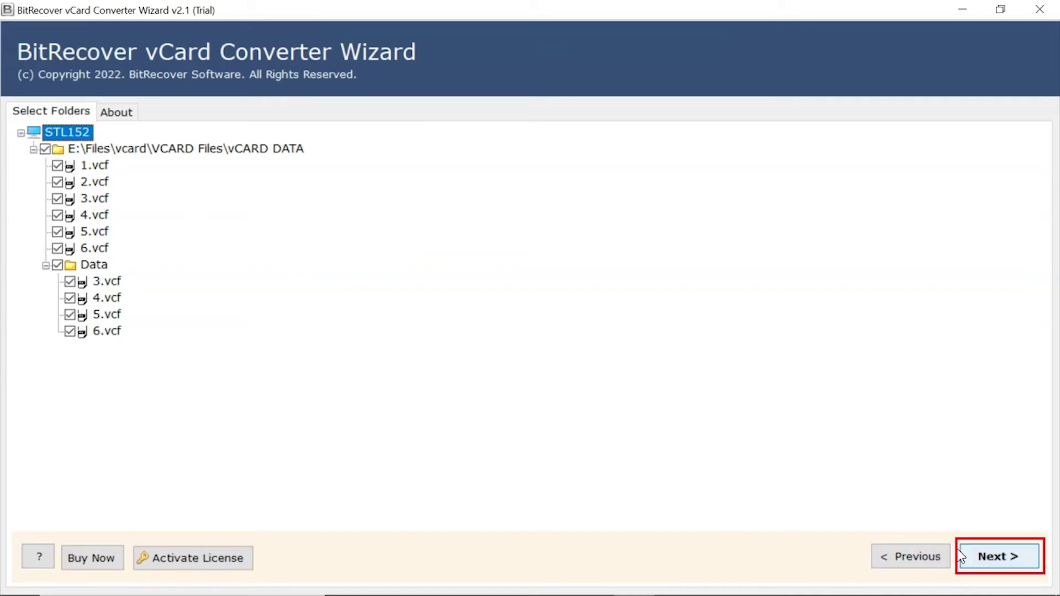
click(984, 564)
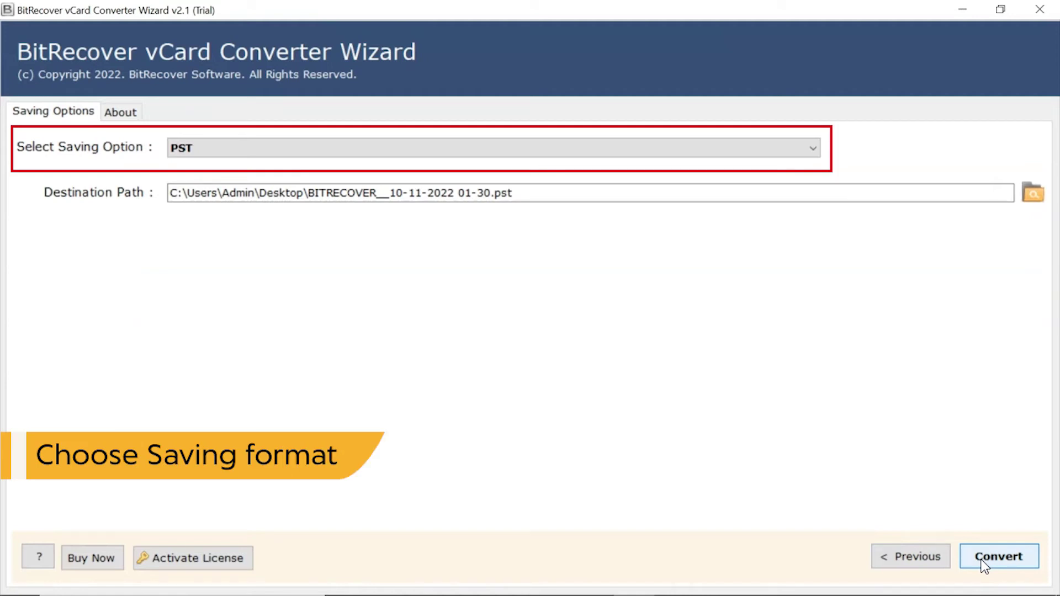
Step: Choose PDF as the saving option and run the conversion
click(215, 148)
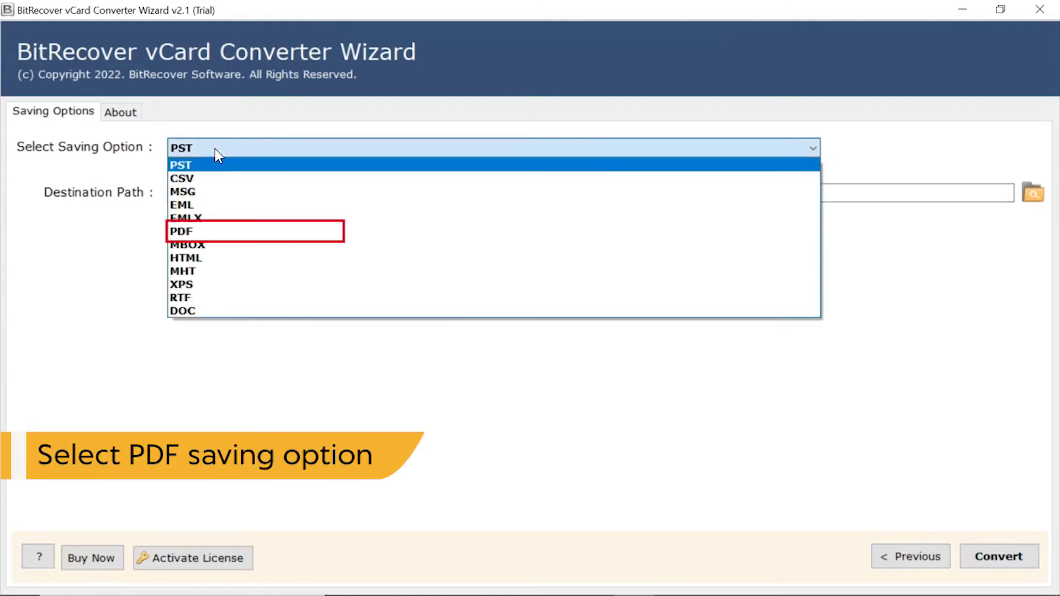
click(210, 234)
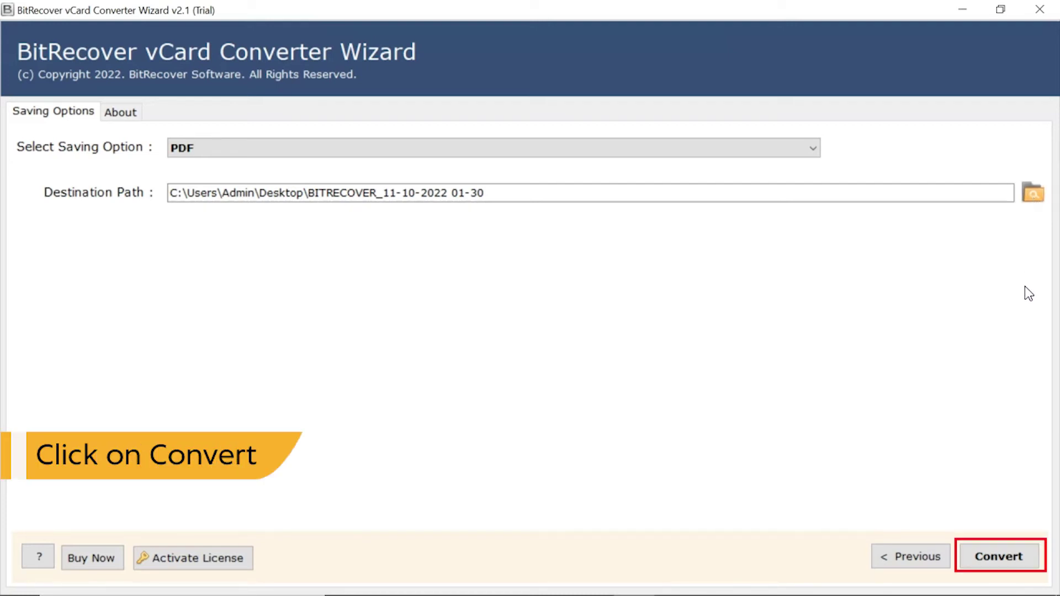
click(978, 565)
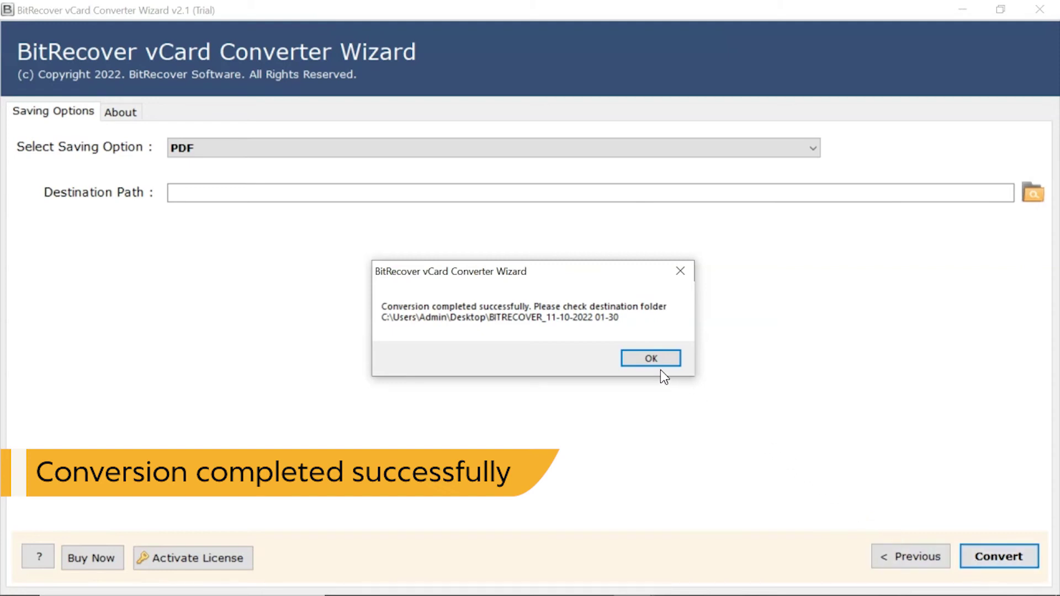
Step: Dismiss the conversion success message and the trial-limit notice
click(649, 356)
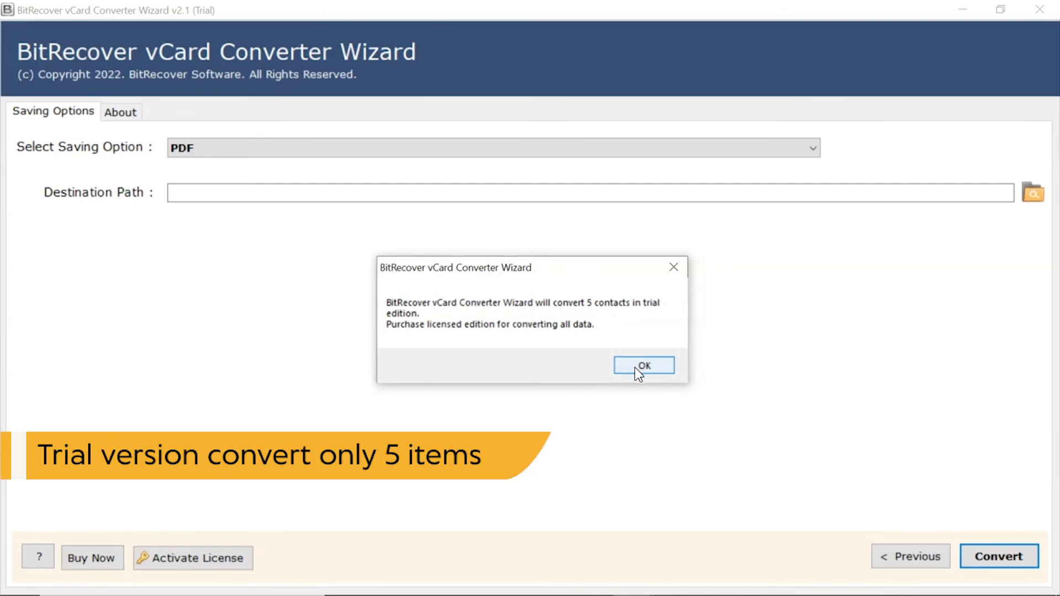
click(638, 369)
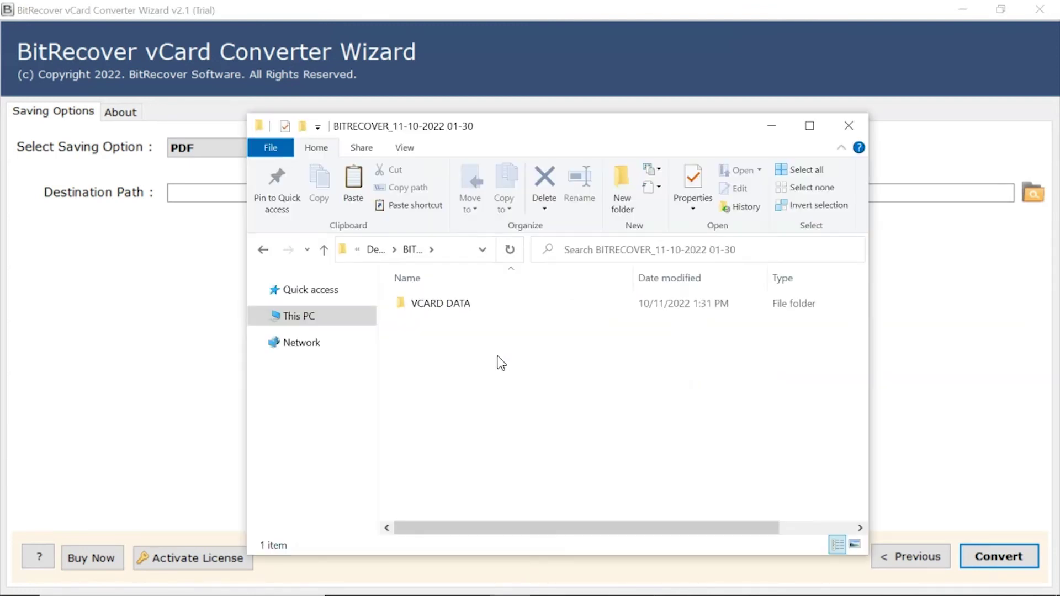
Step: Open the VCARD DATA output folder to show vCARD DATA.pdf and VCARD Files.pdf
click(459, 308)
double_click(459, 308)
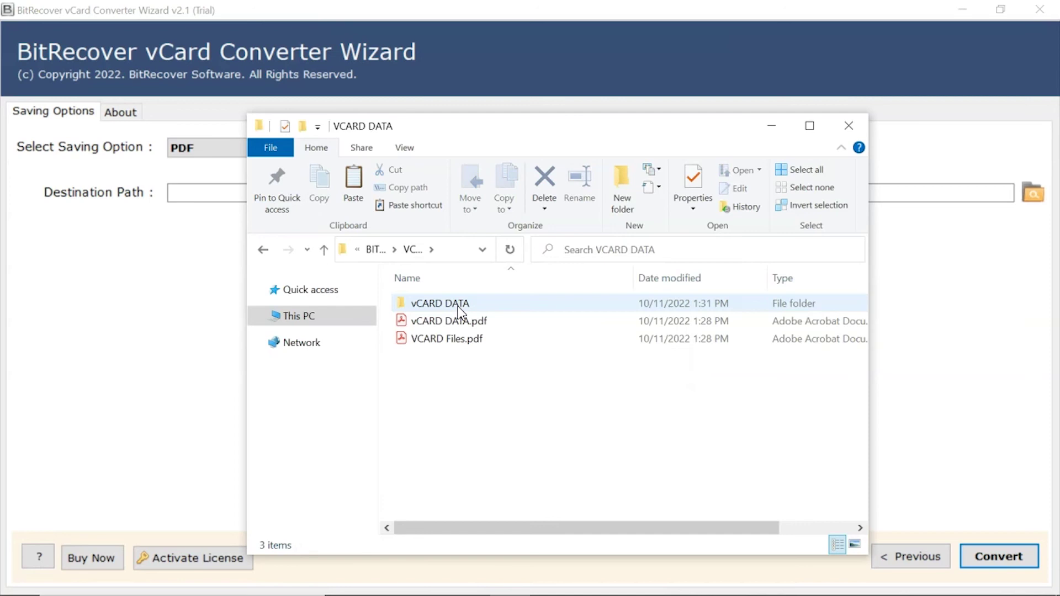